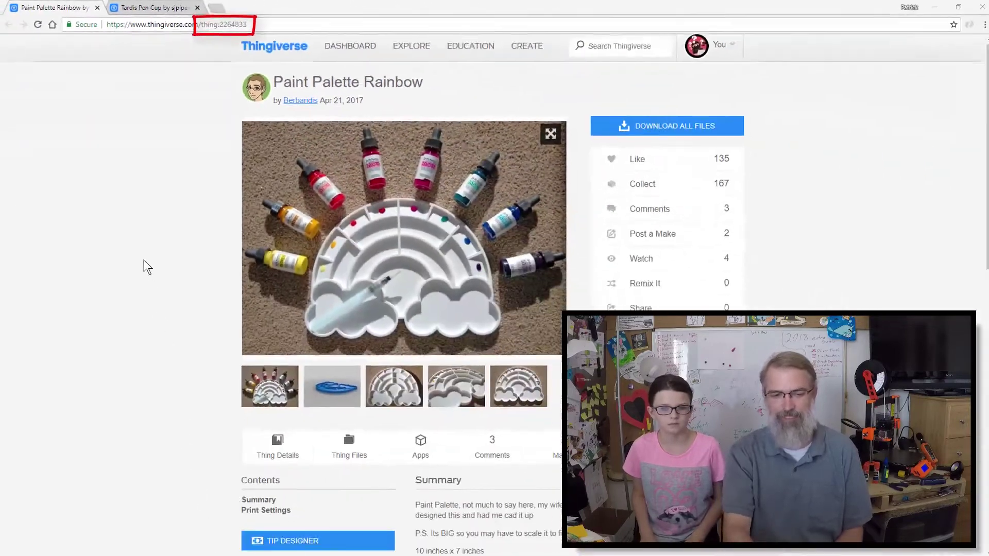
# - Download paint_palette.stl from the Thing Files list and reveal it in its Downloads folder
pyautogui.scroll(-1, 336, 418)
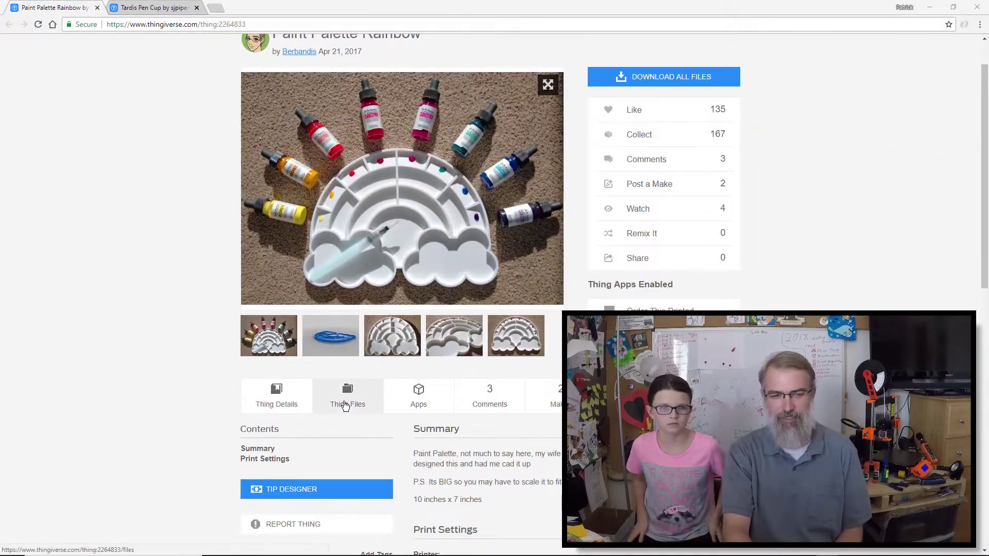
pyautogui.click(344, 402)
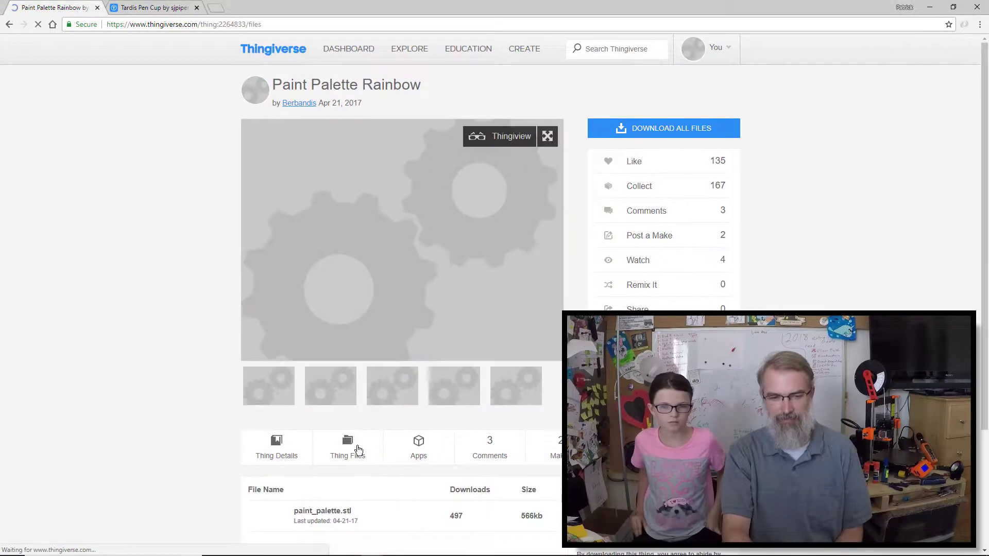
pyautogui.scroll(-3, 356, 448)
pyautogui.click(343, 356)
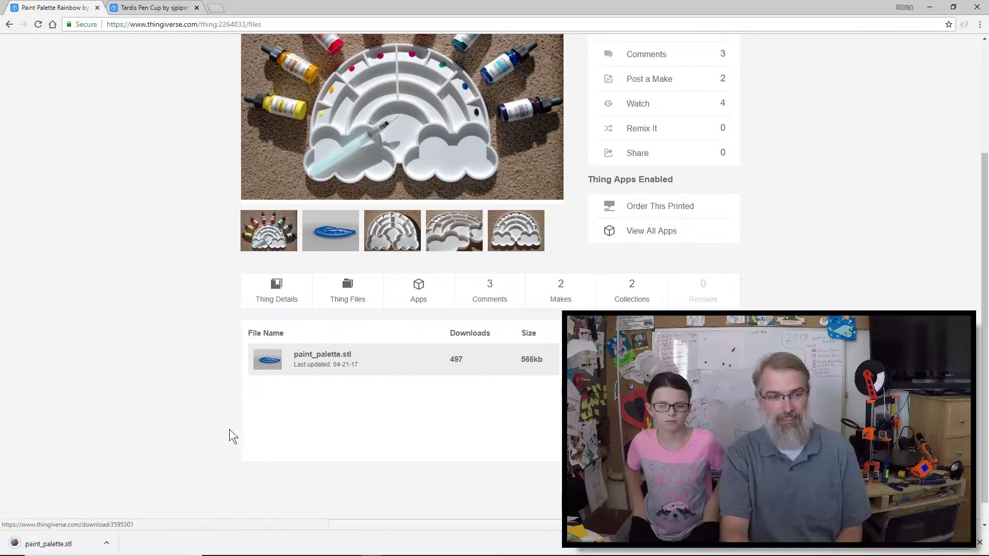
pyautogui.click(108, 544)
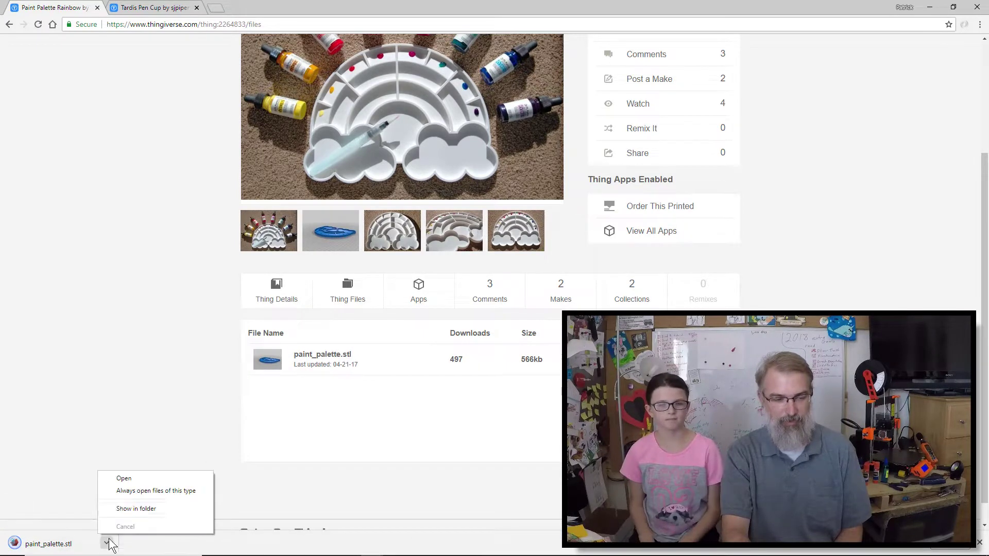
pyautogui.click(126, 510)
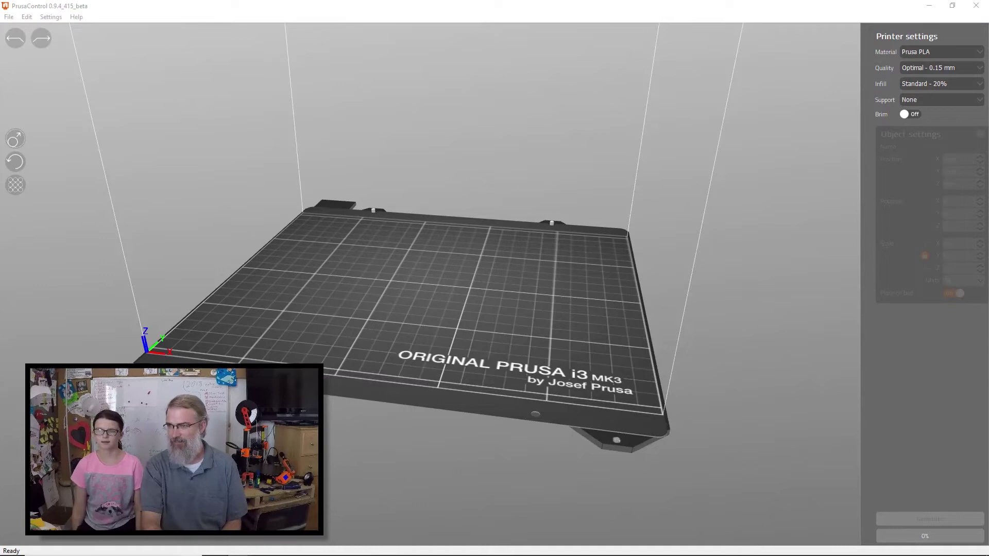
# - Drag paint_palette.stl from the Downloads folder onto the PrusaControl print bed
pyautogui.hotkey('alt', 'Tab')
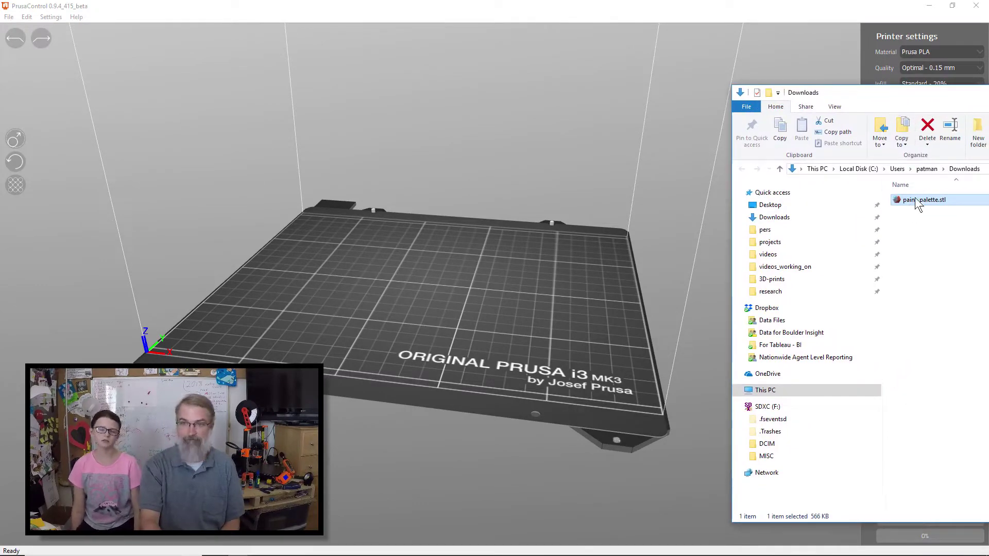
pyautogui.moveTo(916, 209); pyautogui.dragTo(587, 231)
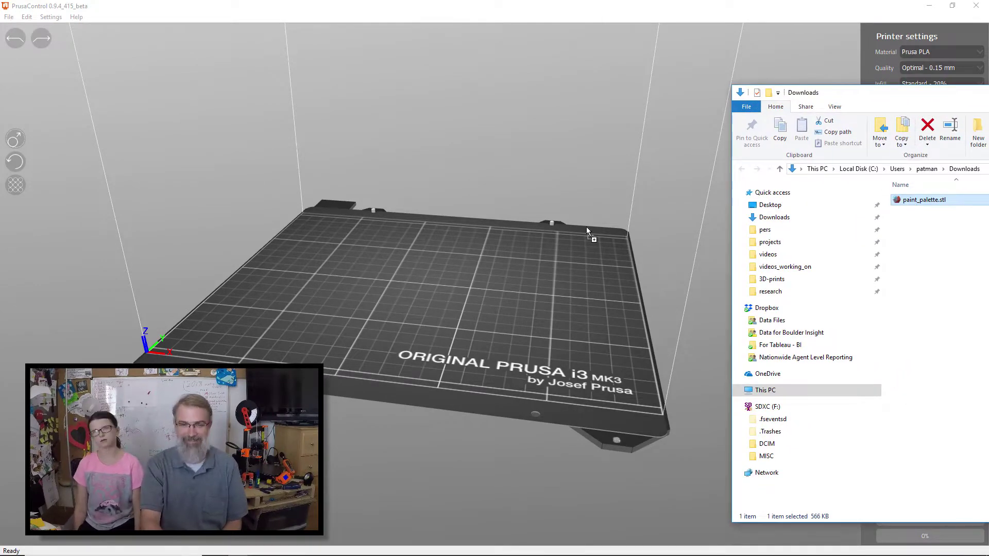
pyautogui.moveTo(481, 280); pyautogui.dragTo(482, 280)
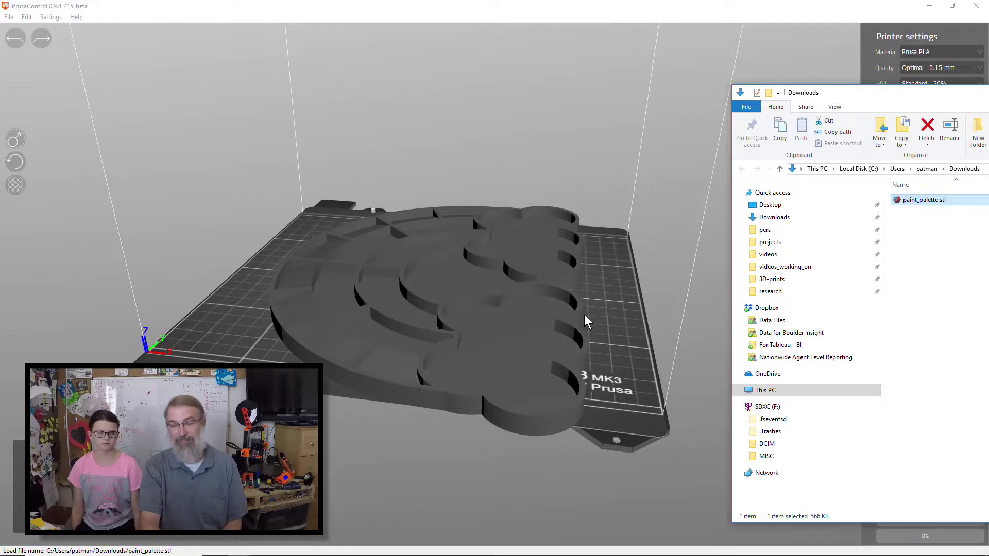
pyautogui.moveTo(620, 312); pyautogui.dragTo(630, 335)
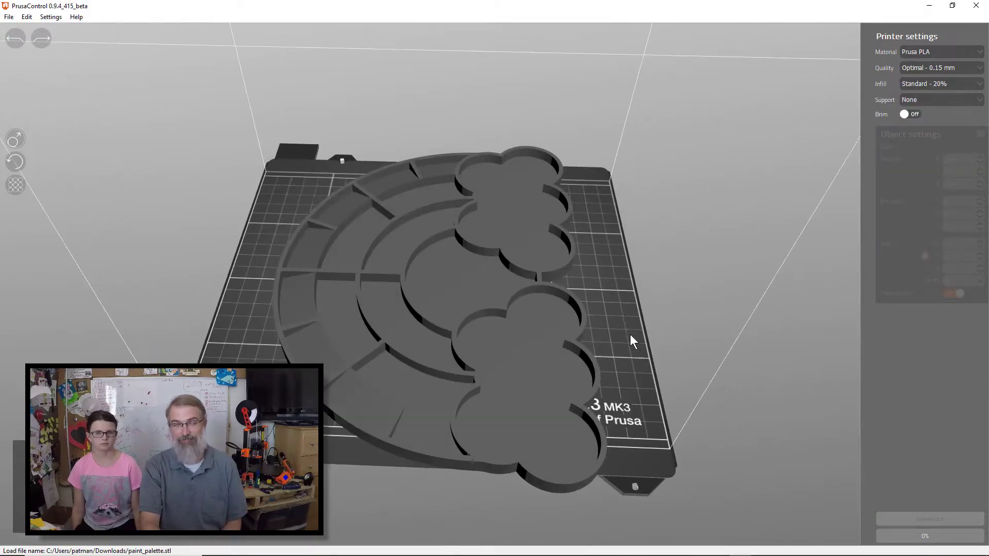
# - Rotate the palette model 90° about Z
pyautogui.click(495, 281)
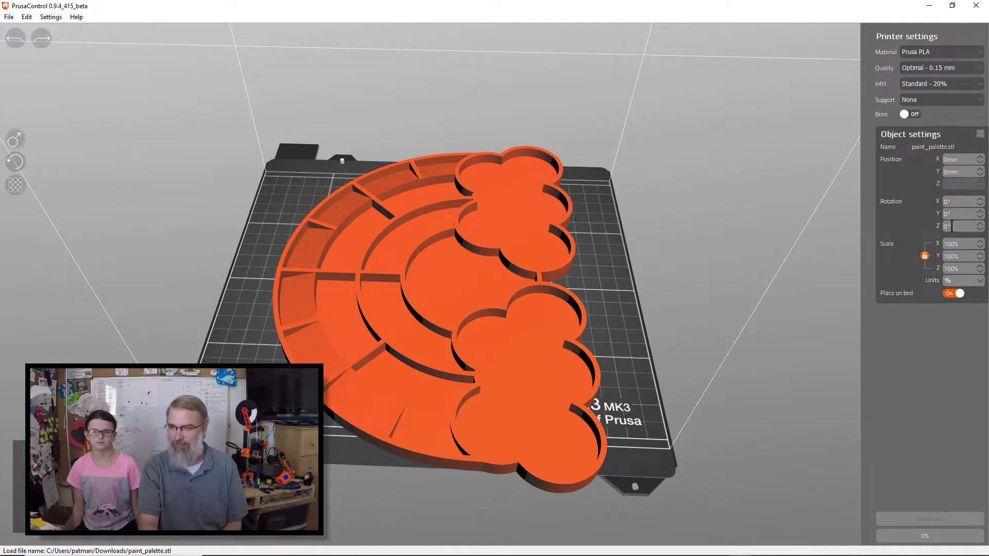
pyautogui.write('90')
pyautogui.press('Return')
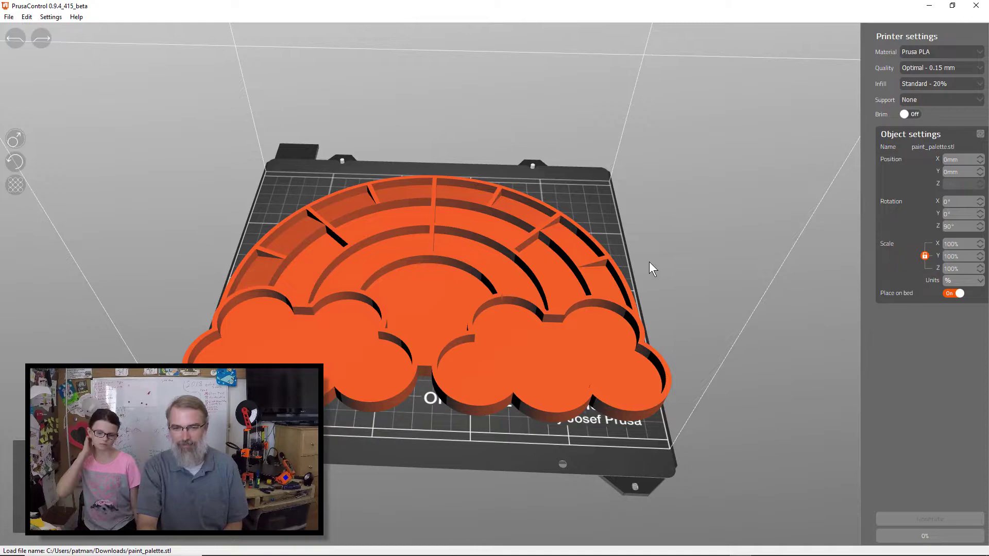
pyautogui.moveTo(649, 262); pyautogui.dragTo(628, 269, button='right')
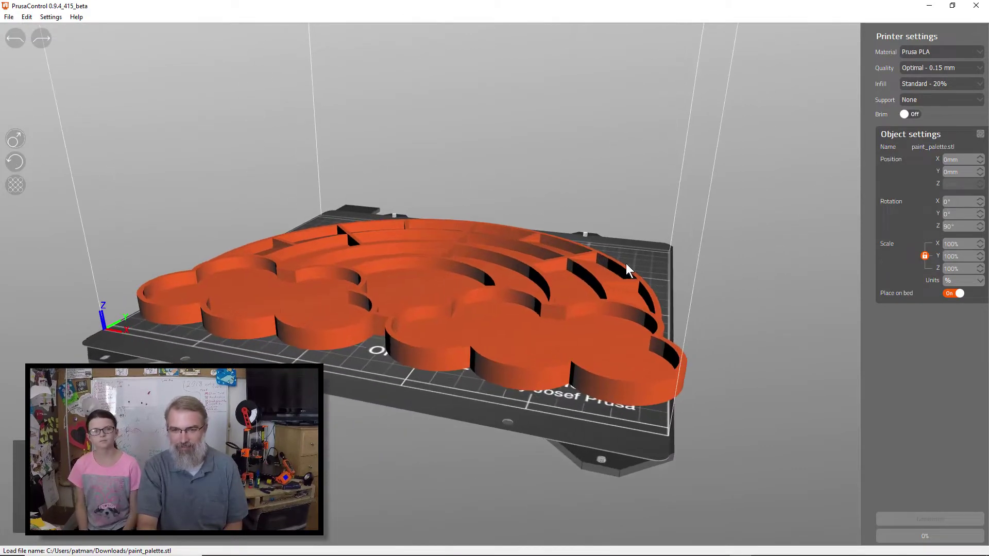
pyautogui.moveTo(654, 6); pyautogui.dragTo(987, 170)
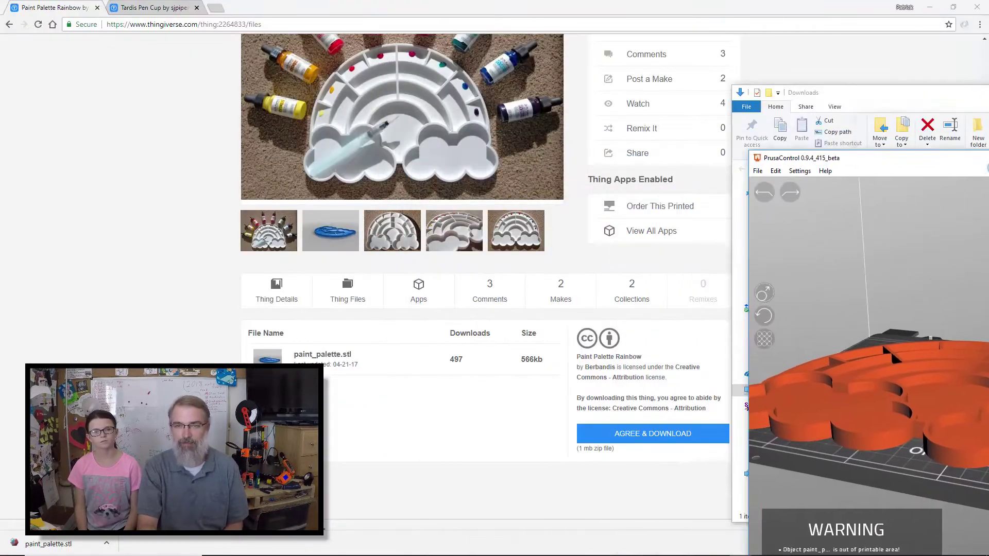
pyautogui.click(168, 243)
pyautogui.scroll(3, 168, 244)
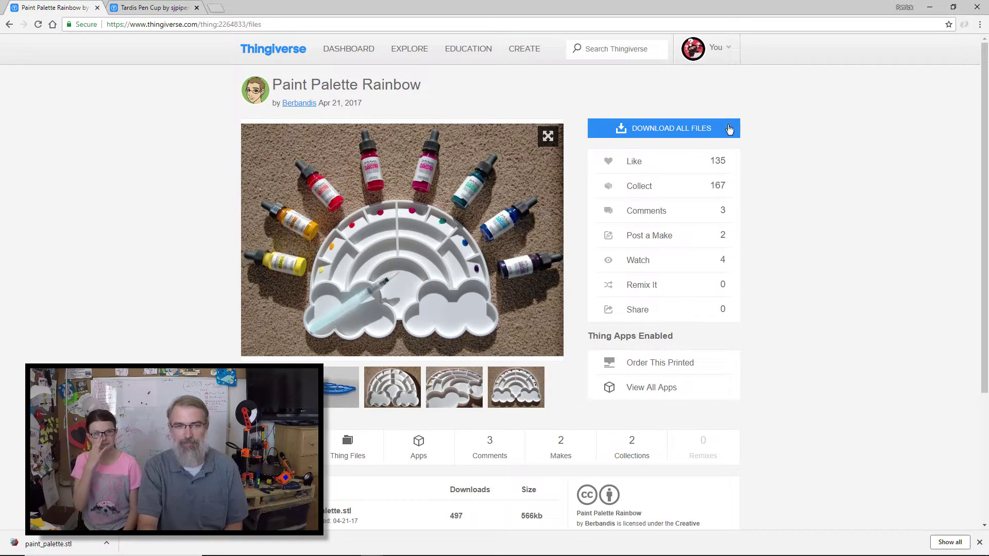
pyautogui.hotkey('alt', 'Tab')
pyautogui.moveTo(361, 78); pyautogui.dragTo(363, 196)
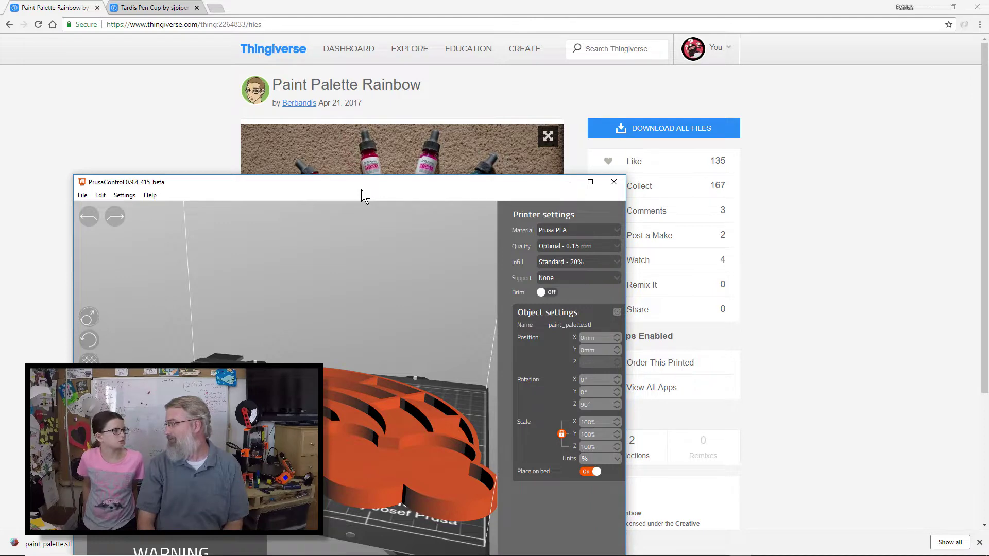
pyautogui.moveTo(361, 189); pyautogui.dragTo(435, 6)
pyautogui.moveTo(617, 181); pyautogui.dragTo(627, 202)
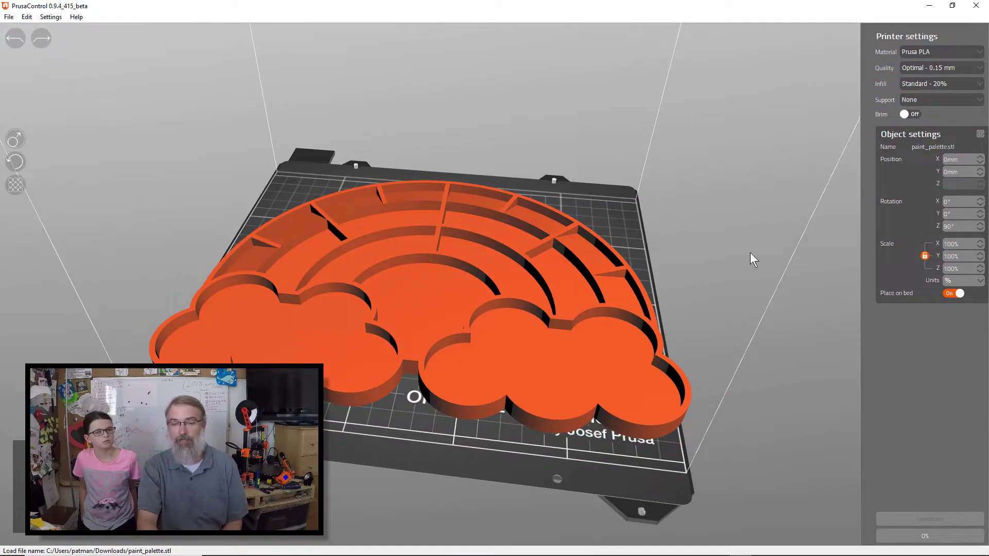
# - Scale the palette uniformly through Scale X, first to 70% and then to 75%
pyautogui.click(590, 286)
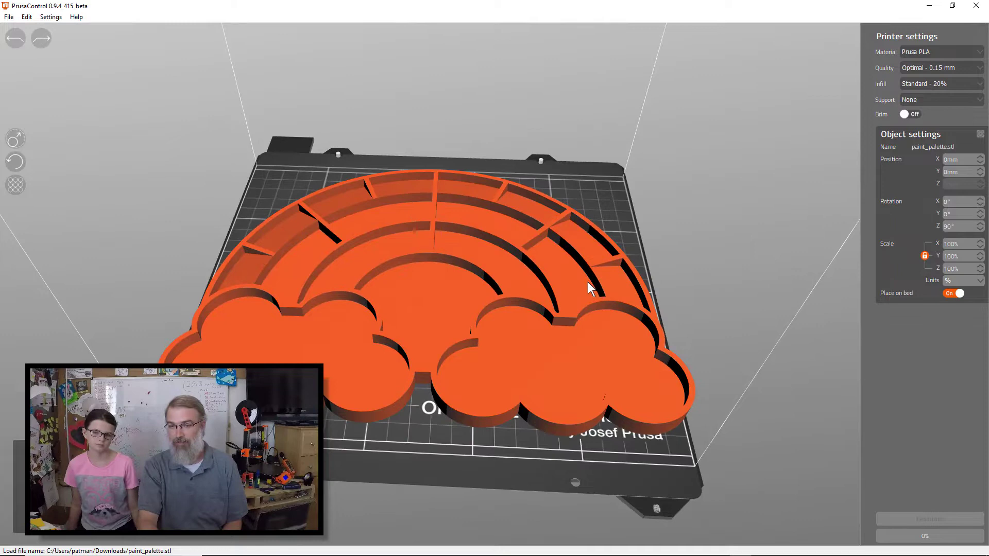
pyautogui.doubleClick(958, 240)
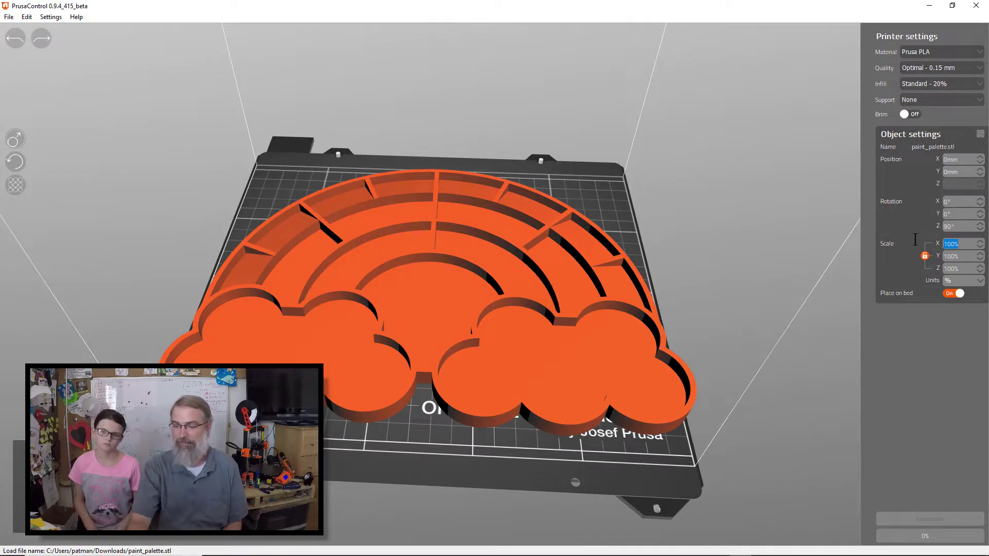
pyautogui.write('70')
pyautogui.press('Return')
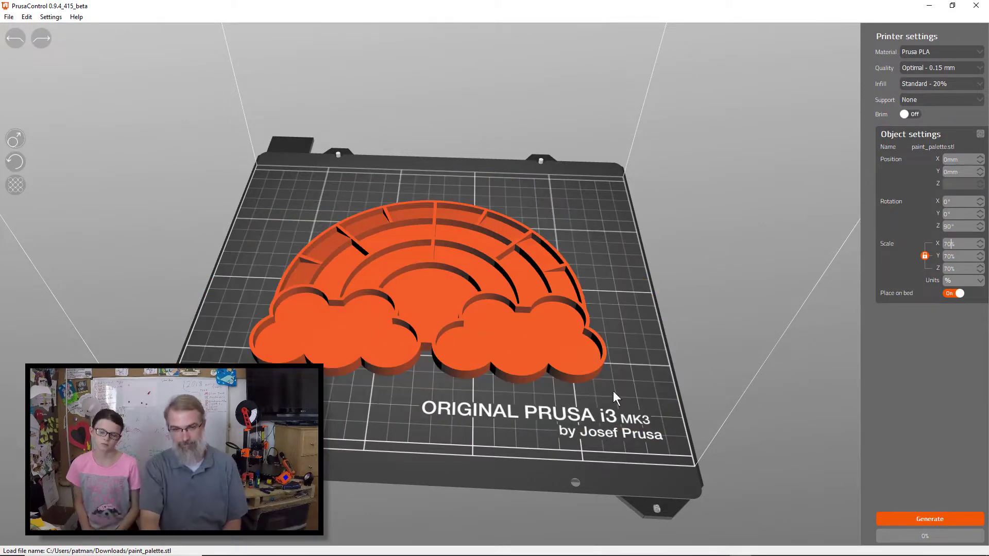
pyautogui.moveTo(613, 391)
pyautogui.mouseDown()
pyautogui.moveTo(659, 359)
pyautogui.moveTo(607, 395)
pyautogui.moveTo(616, 396)
pyautogui.mouseUp()
pyautogui.click(563, 370)
pyautogui.click(564, 369)
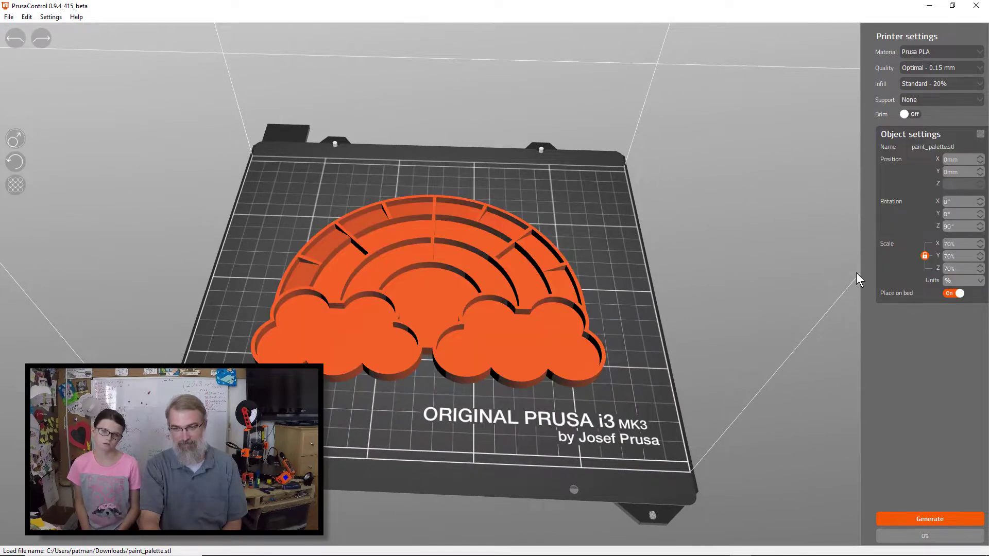
pyautogui.doubleClick(954, 244)
pyautogui.write('75')
pyautogui.press('Return')
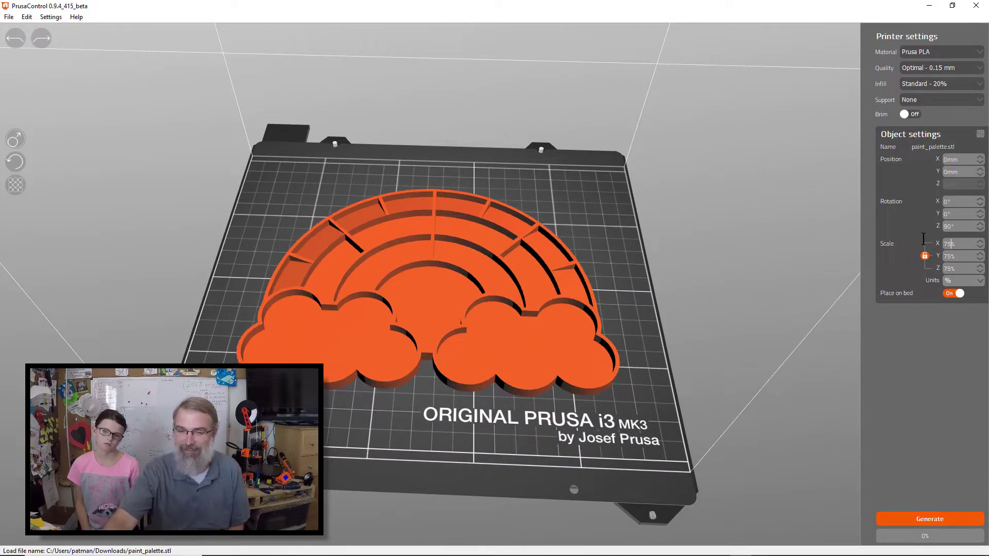
pyautogui.scroll(4, 648, 372)
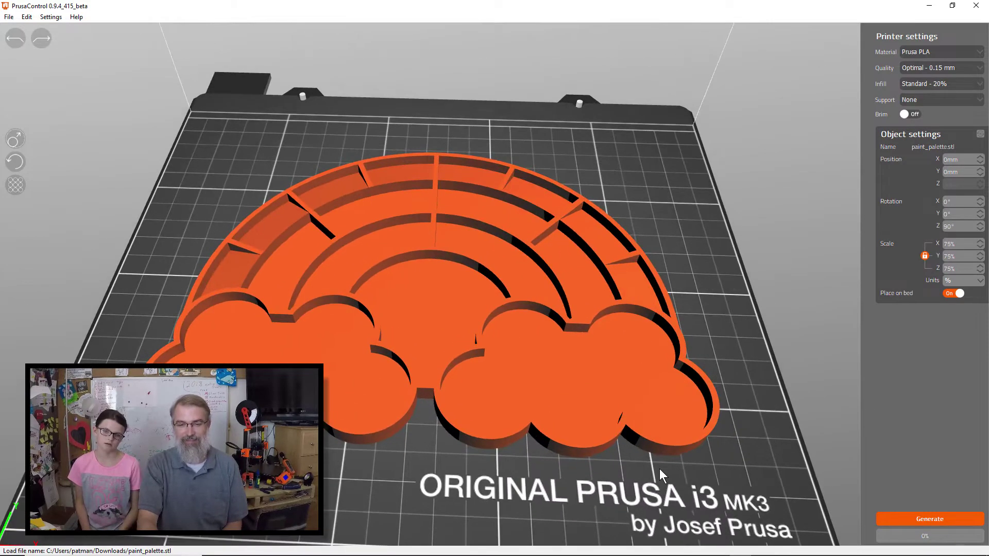
pyautogui.moveTo(660, 469); pyautogui.dragTo(641, 431)
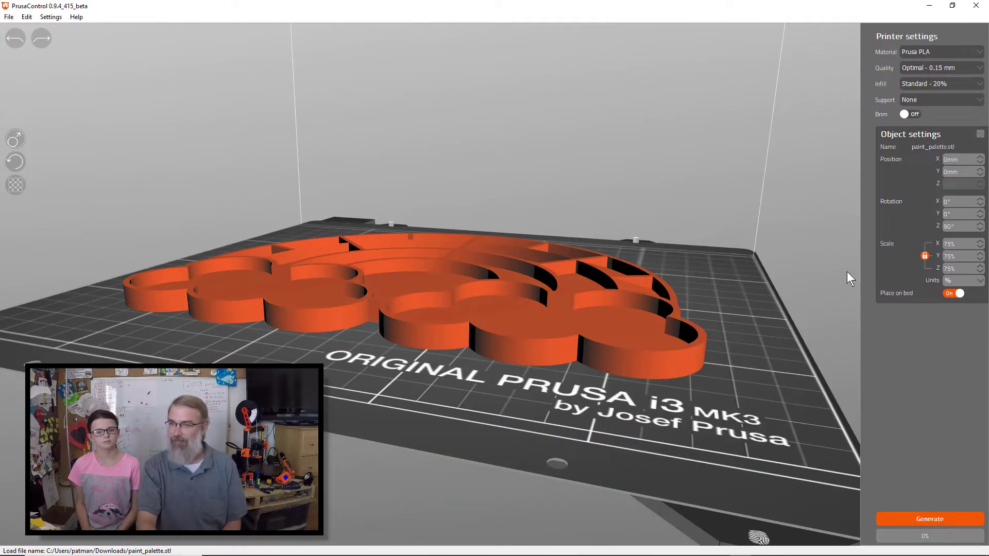
# - Set the print quality to Fast - 0.2 mm
pyautogui.click(950, 72)
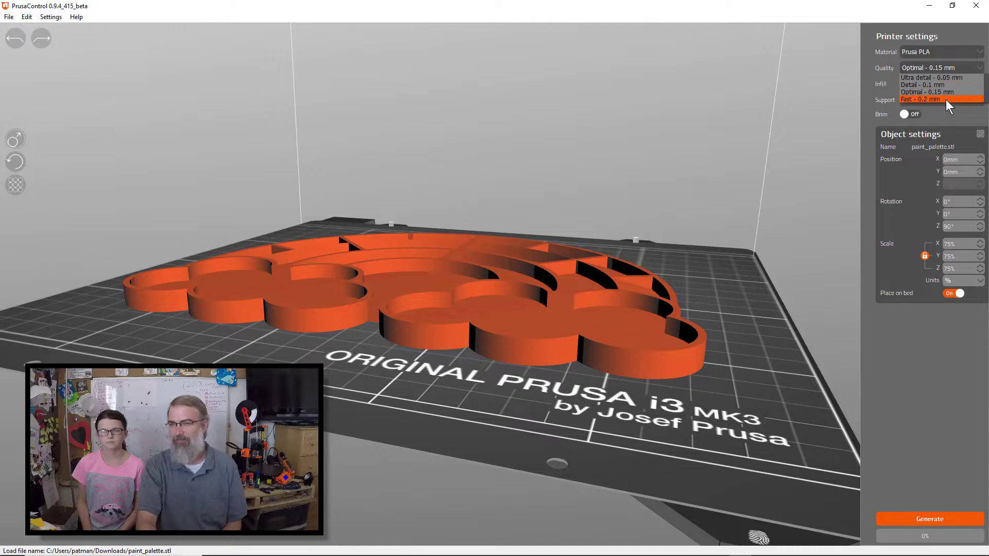
pyautogui.click(946, 100)
pyautogui.moveTo(754, 305); pyautogui.dragTo(762, 320)
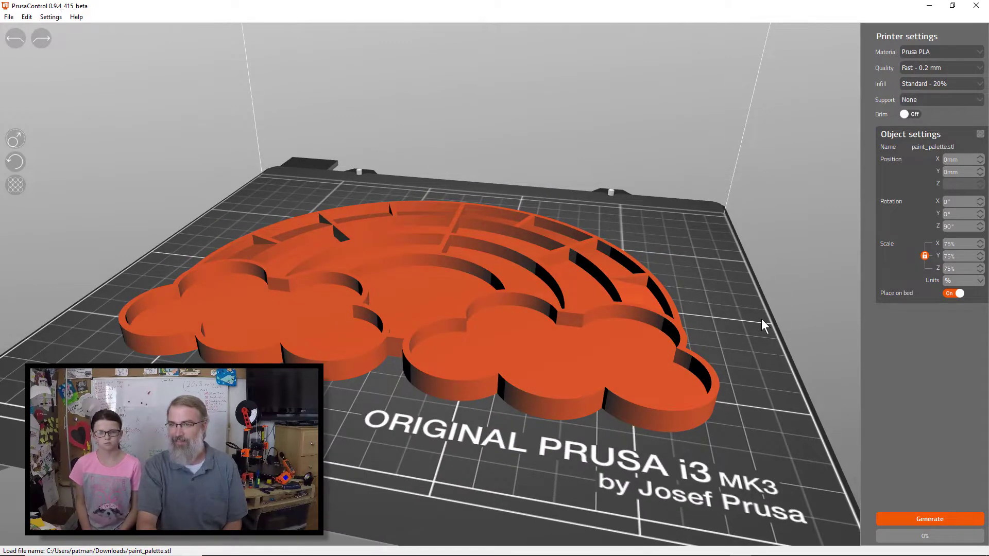
# - Slice the palette and step through the preview layers (3h 27min, 25.6 m filament)
pyautogui.click(920, 518)
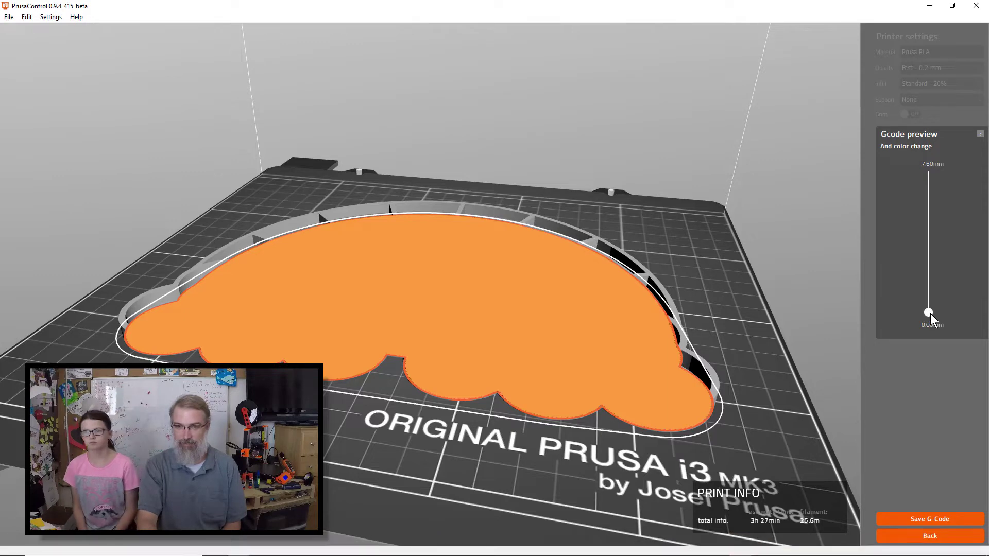
pyautogui.moveTo(930, 313); pyautogui.dragTo(947, 175)
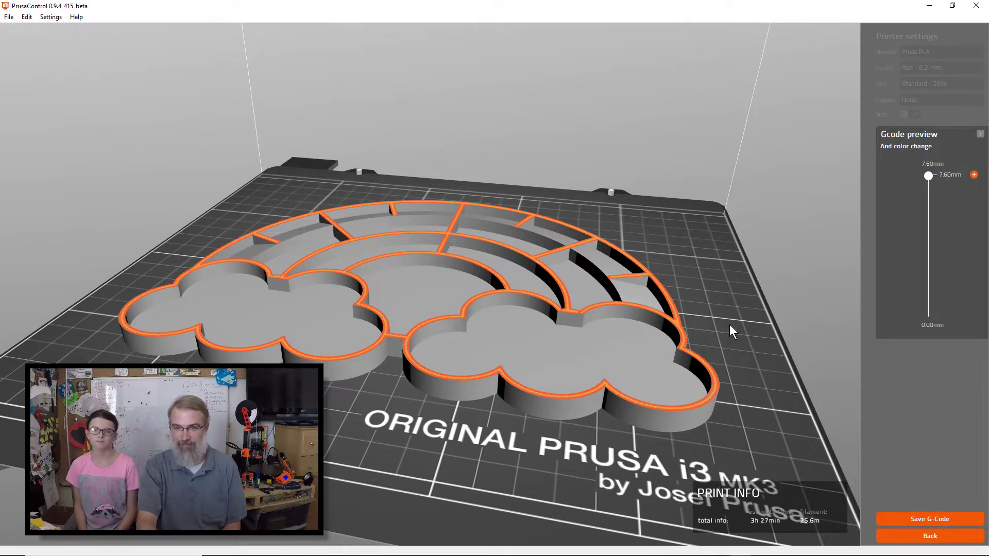
pyautogui.scroll(5, 730, 325)
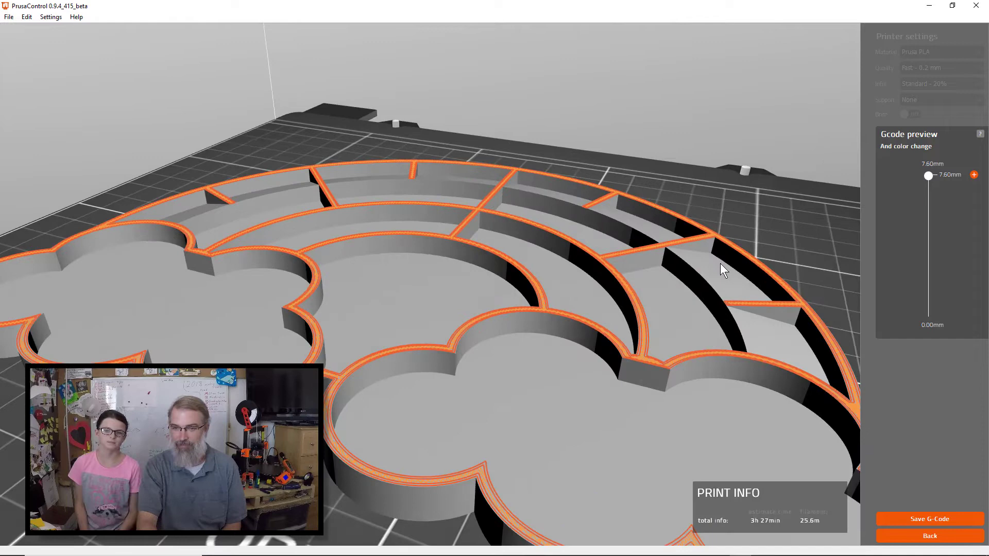
# - Begin saving the G-code and create a rainbow_paint_pallet folder inside kyndall
pyautogui.click(911, 517)
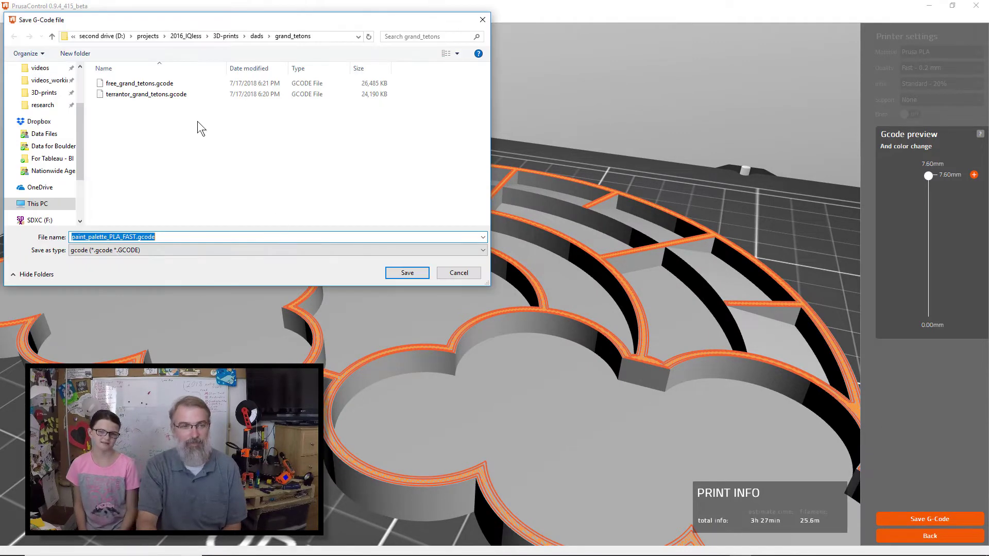
pyautogui.click(226, 36)
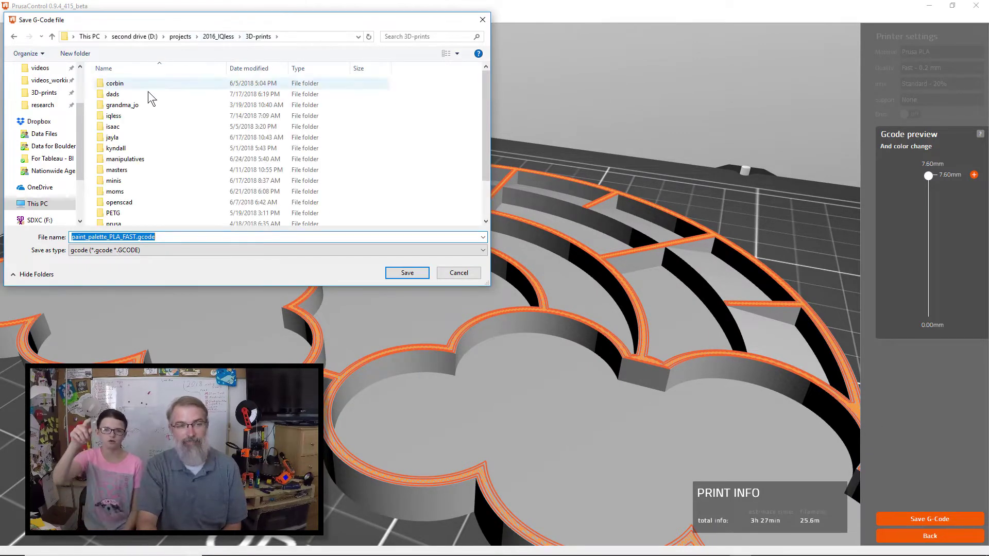
pyautogui.doubleClick(122, 149)
pyautogui.rightClick(167, 198)
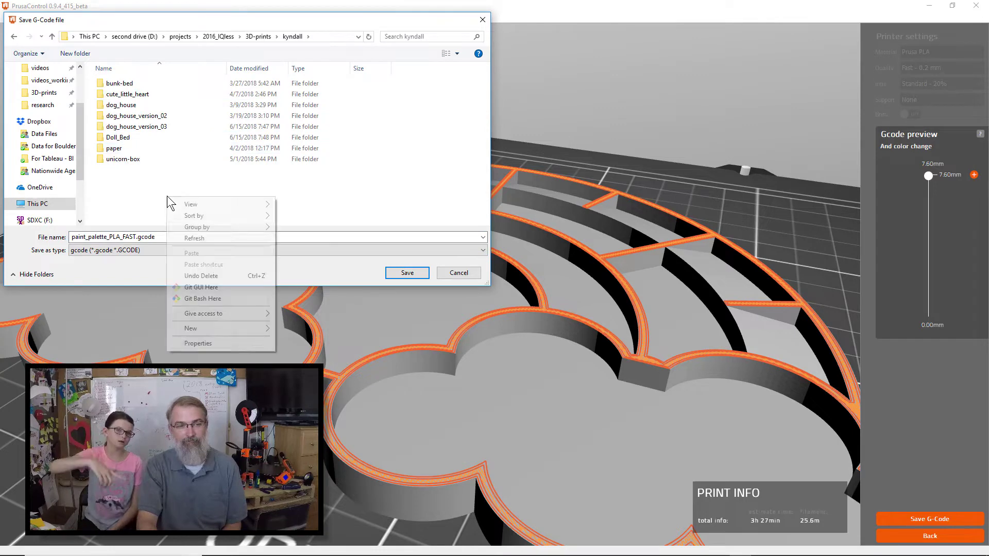
pyautogui.moveTo(252, 329)
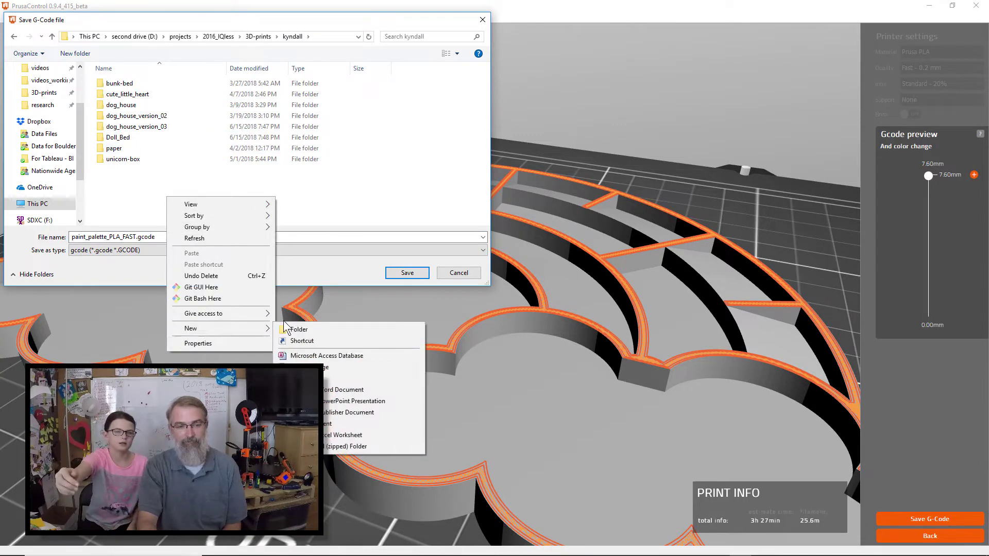
pyautogui.click(295, 330)
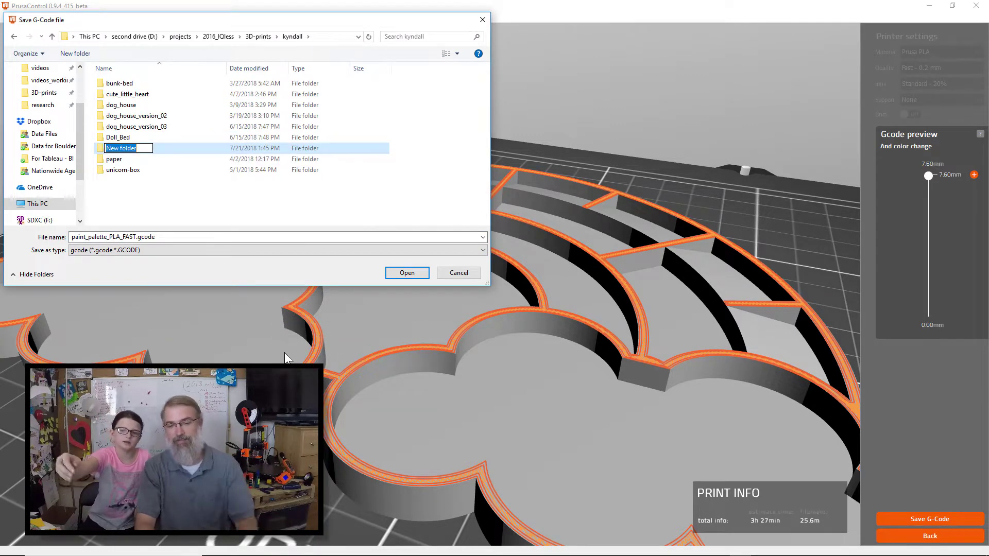
pyautogui.write('paint')
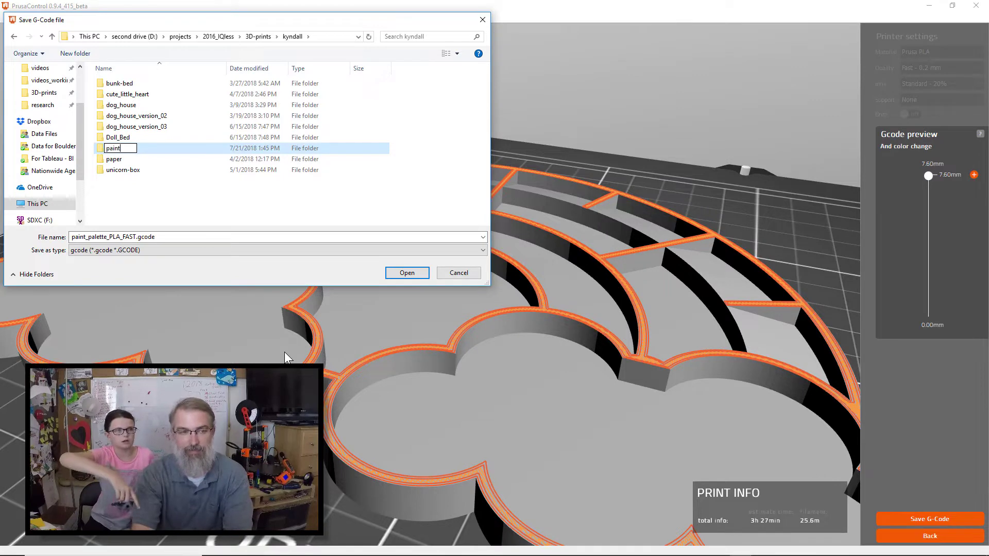
pyautogui.write('_pa')
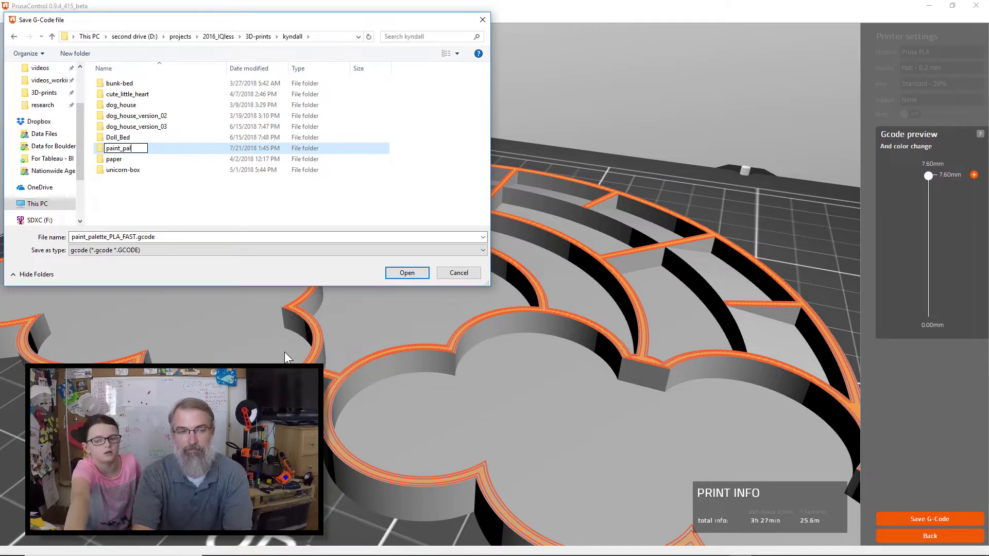
pyautogui.write('l')
pyautogui.press('BackSpace')
pyautogui.press('BackSpace')
pyautogui.press('BackSpace')
pyautogui.press('BackSpace')
pyautogui.press('BackSpace')
pyautogui.press('BackSpace')
pyautogui.press('BackSpace')
pyautogui.press('BackSpace')
pyautogui.press('BackSpace')
pyautogui.write('ra')
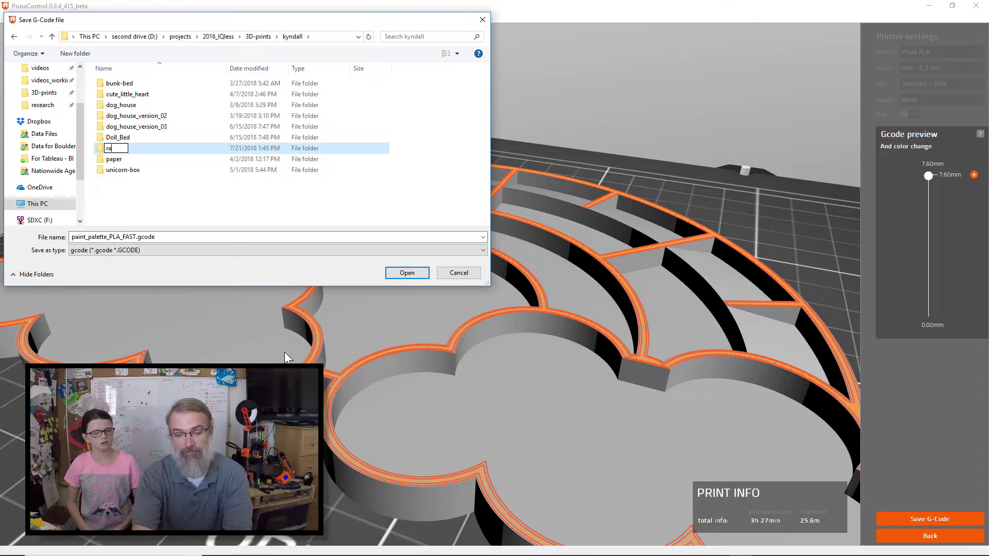
pyautogui.write('inbow_paint')
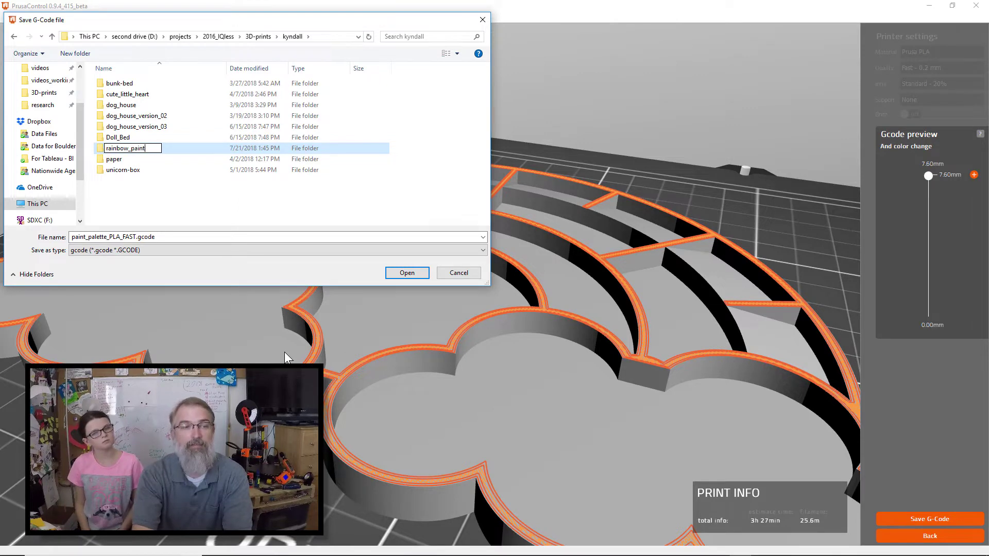
pyautogui.write('_pallet')
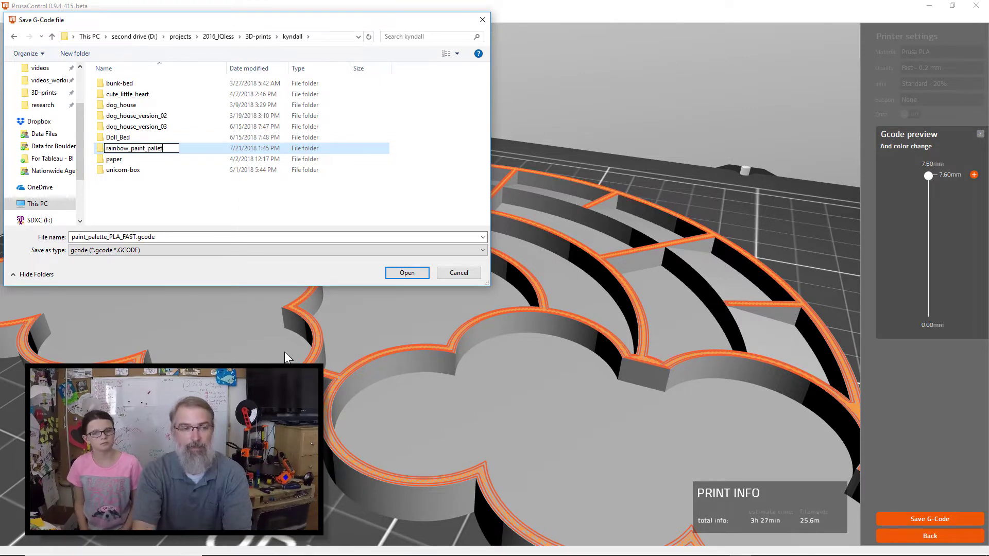
pyautogui.press('Return')
# - Save paint_palette_PLA_FAST.gcode into the new rainbow_paint_pallet folder
pyautogui.doubleClick(164, 150)
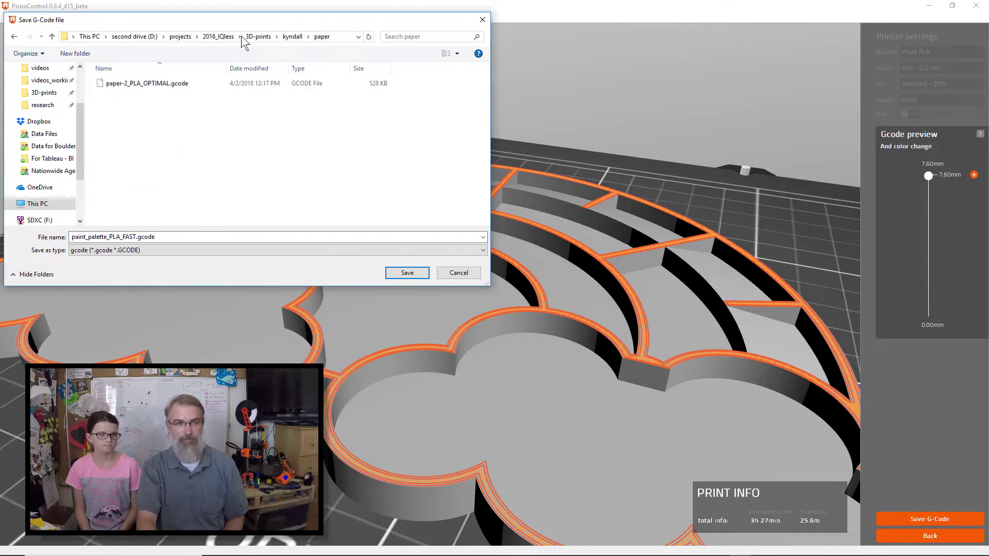
pyautogui.click(292, 36)
pyautogui.doubleClick(134, 159)
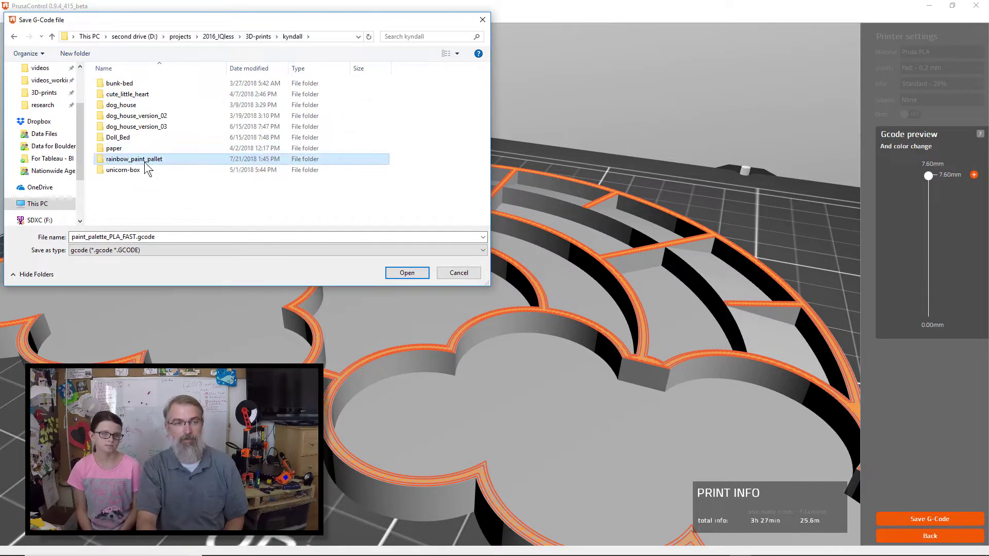
pyautogui.click(406, 272)
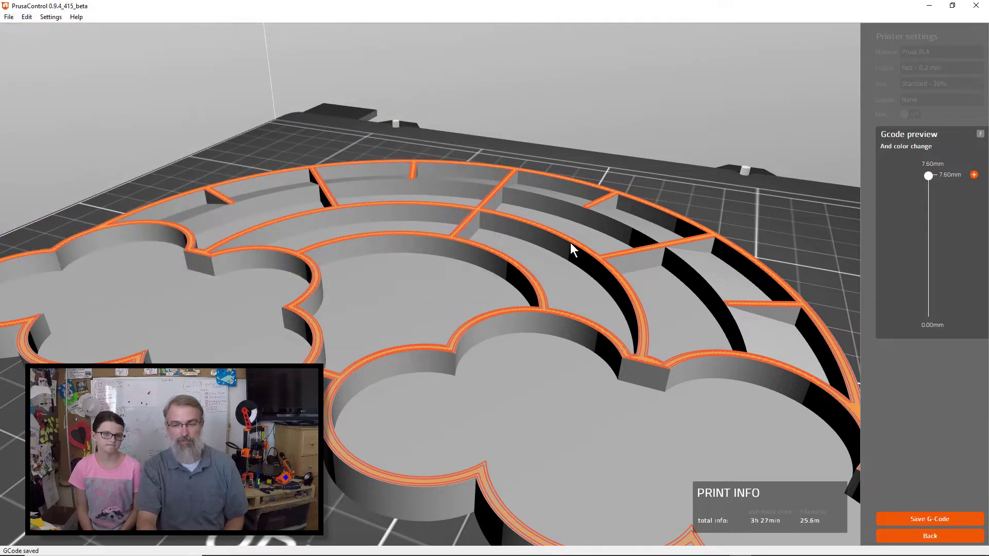
# - Leave the preview, delete the palette from the bed, and minimize PrusaControl
pyautogui.click(931, 535)
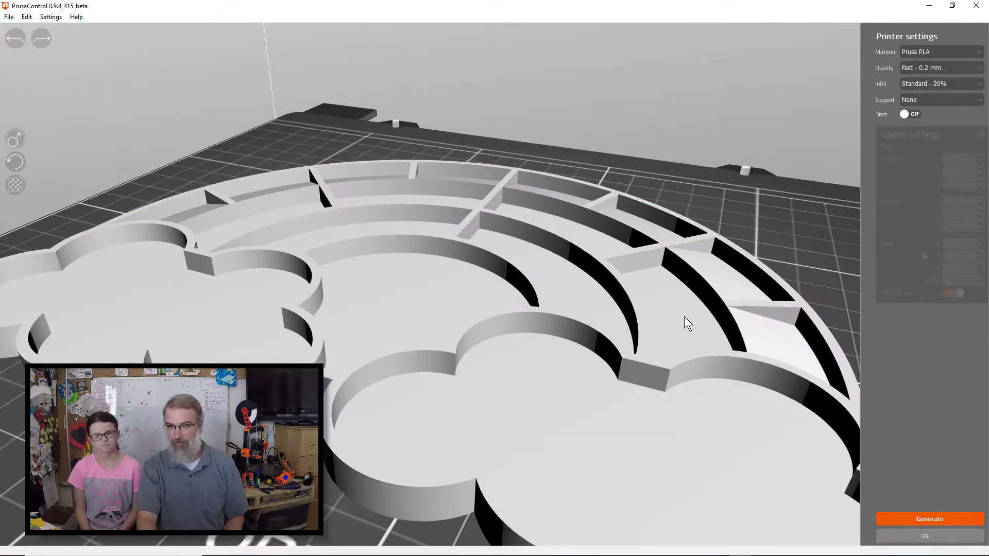
pyautogui.press('Delete')
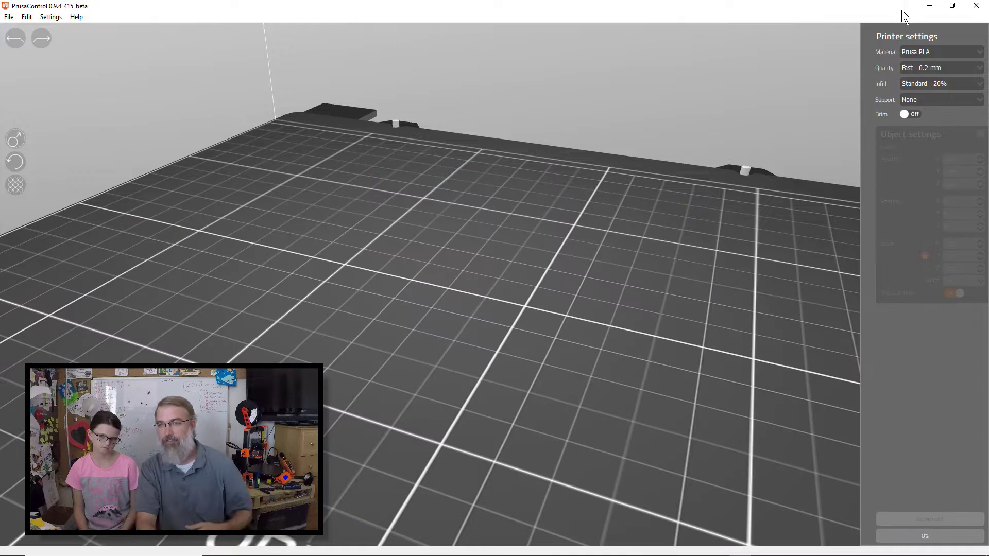
pyautogui.click(928, 5)
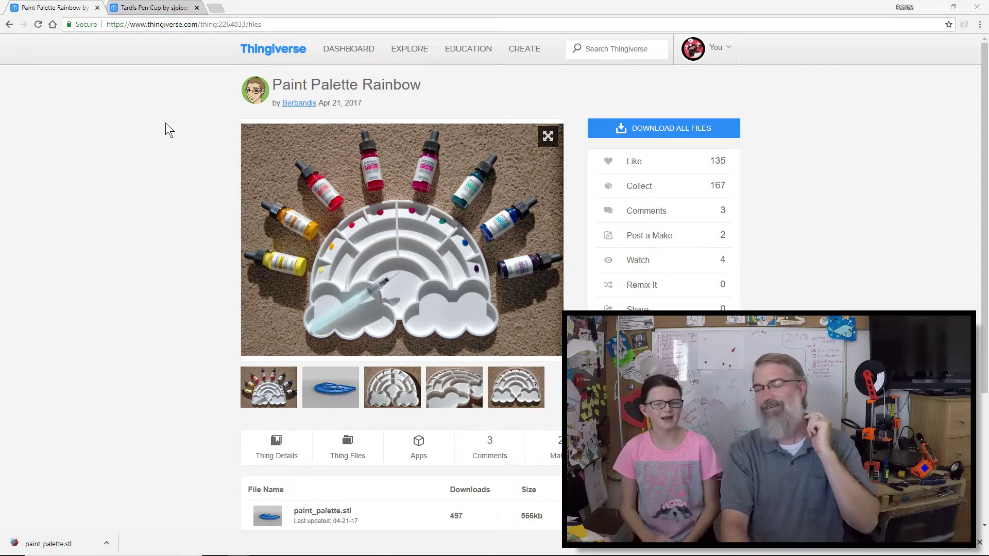
# - Switch to the Tardis Pen Cup page, download tardis_pen_cup.stl, and open its download menu
pyautogui.click(143, 10)
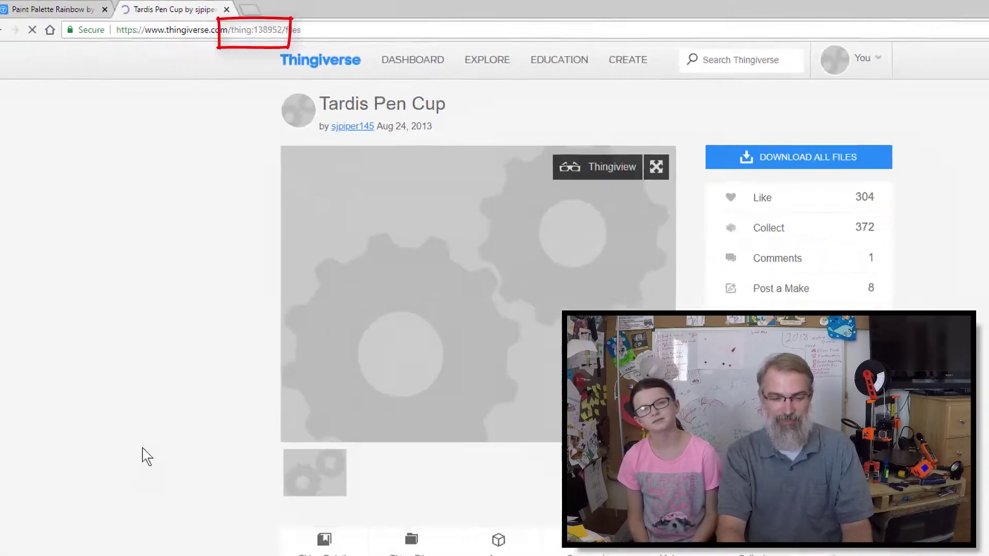
pyautogui.scroll(-4, 144, 457)
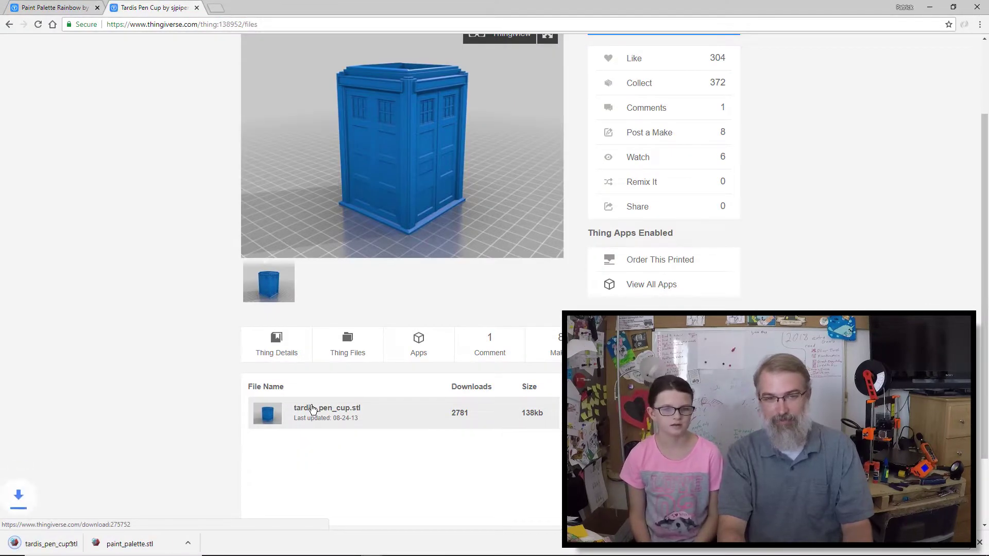
pyautogui.click(106, 544)
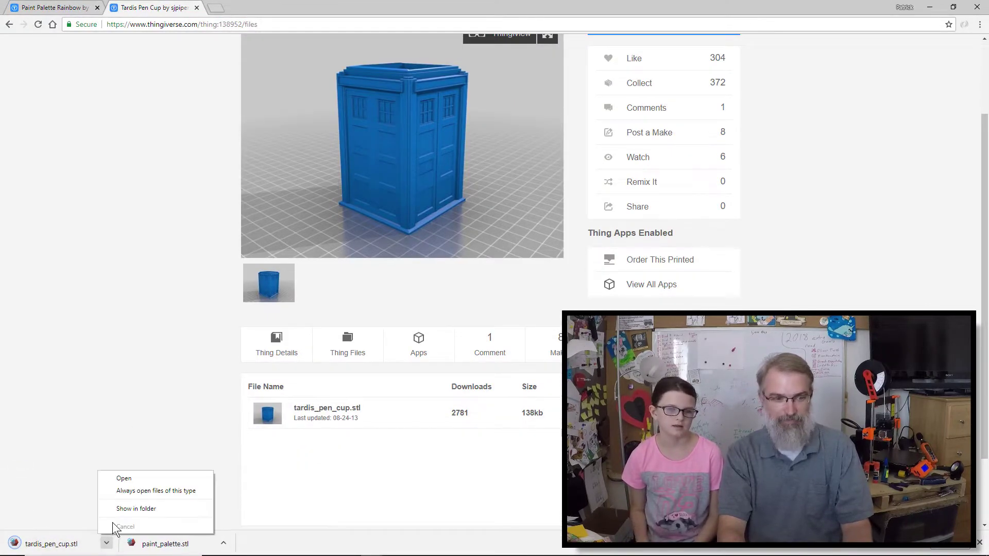
# - Reveal tardis_pen_cup.stl in Downloads and drag it onto the PrusaControl bed
pyautogui.click(122, 510)
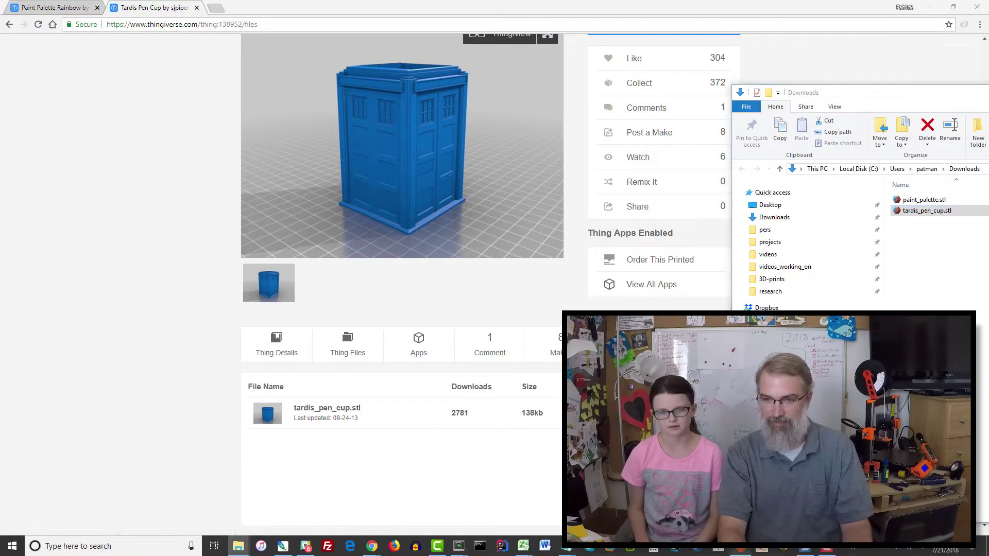
pyautogui.click(740, 547)
pyautogui.click(238, 546)
pyautogui.moveTo(928, 211); pyautogui.dragTo(625, 355)
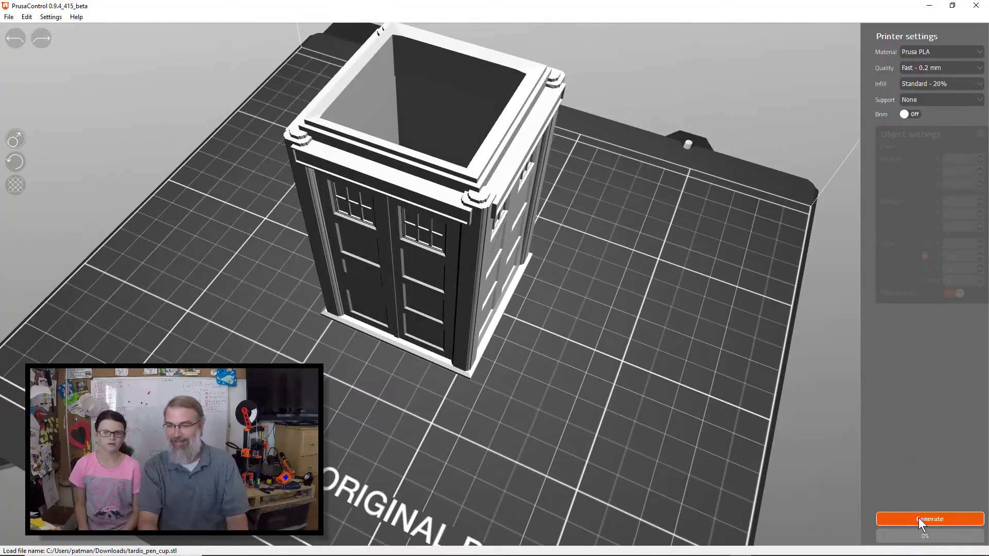
# - Slice the TARDIS pen cup and preview its upper layers (about 3h 58min, 26 m)
pyautogui.click(919, 518)
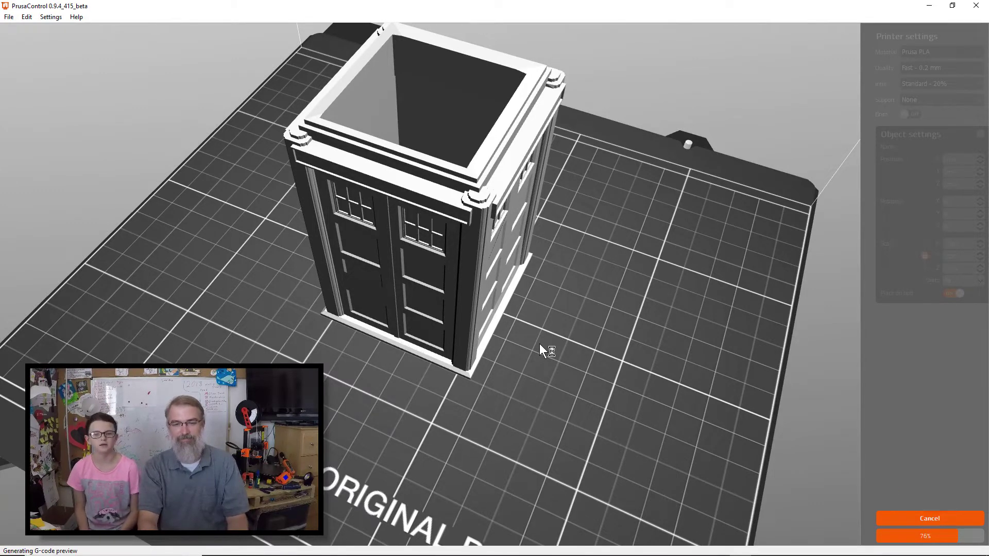
pyautogui.scroll(5, 576, 372)
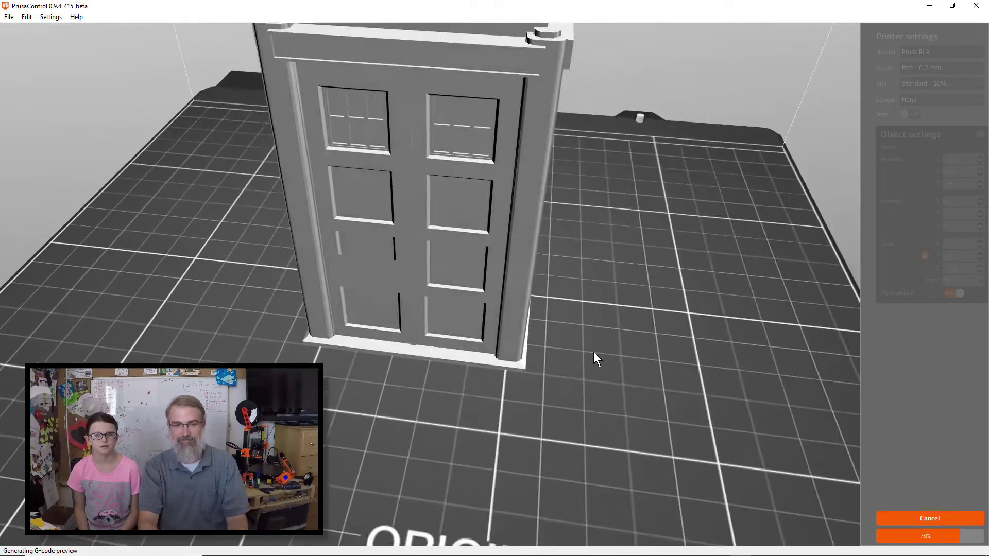
pyautogui.scroll(-5, 590, 349)
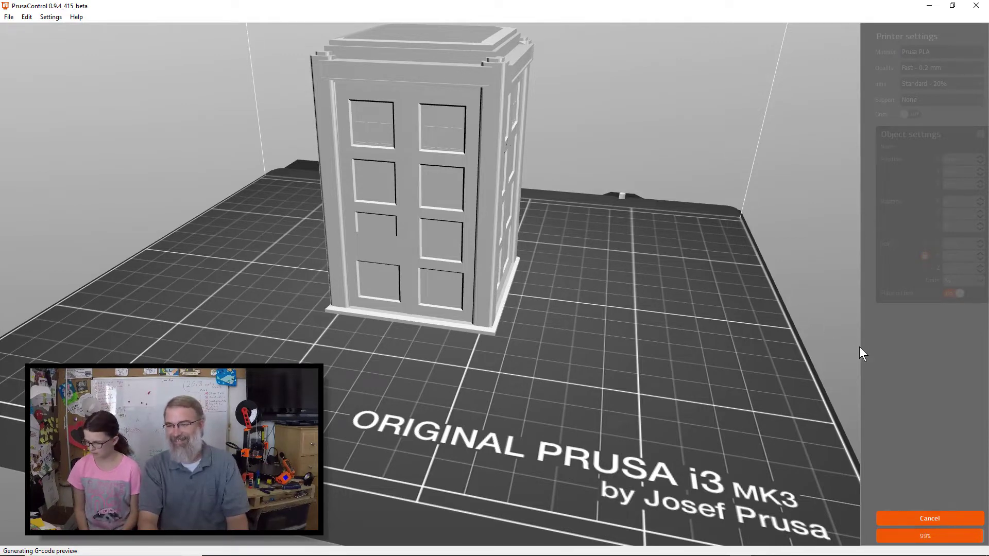
pyautogui.moveTo(926, 314); pyautogui.dragTo(935, 182)
# - Create a tardis_cup folder in kyndall and save tardis_pen_cup_PLA_FAST.gcode inside it
pyautogui.click(936, 517)
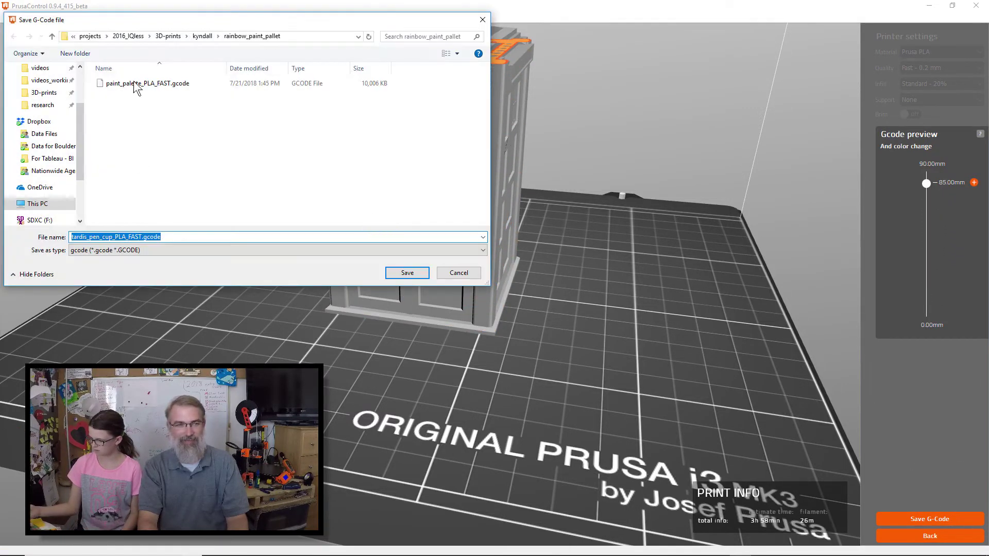
pyautogui.click(201, 36)
pyautogui.rightClick(174, 207)
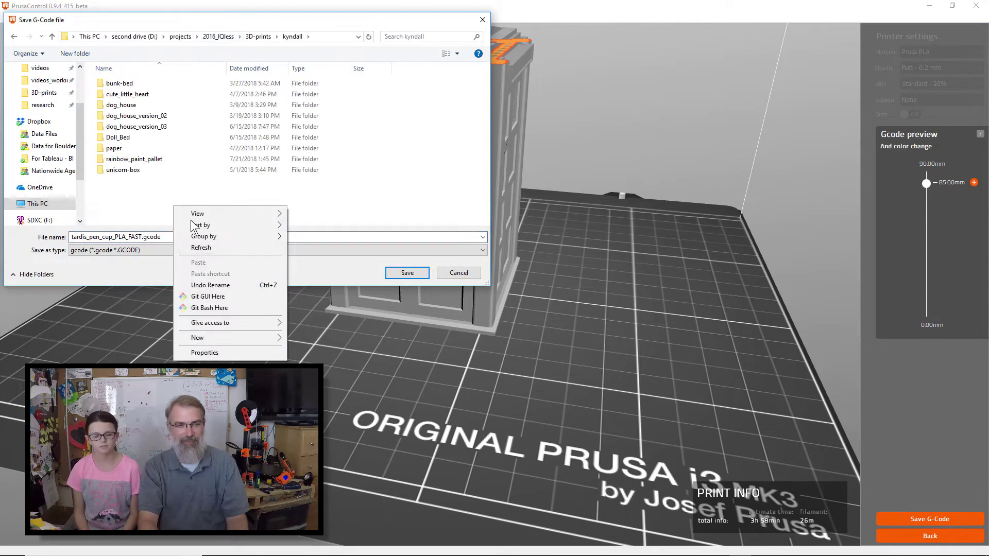
pyautogui.moveTo(206, 338)
pyautogui.click(298, 335)
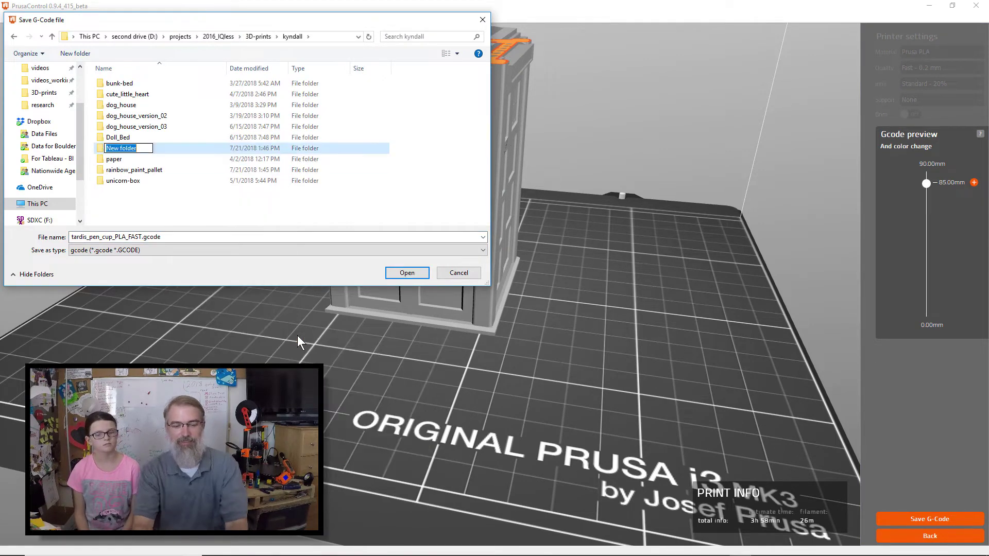
pyautogui.write('tardis_')
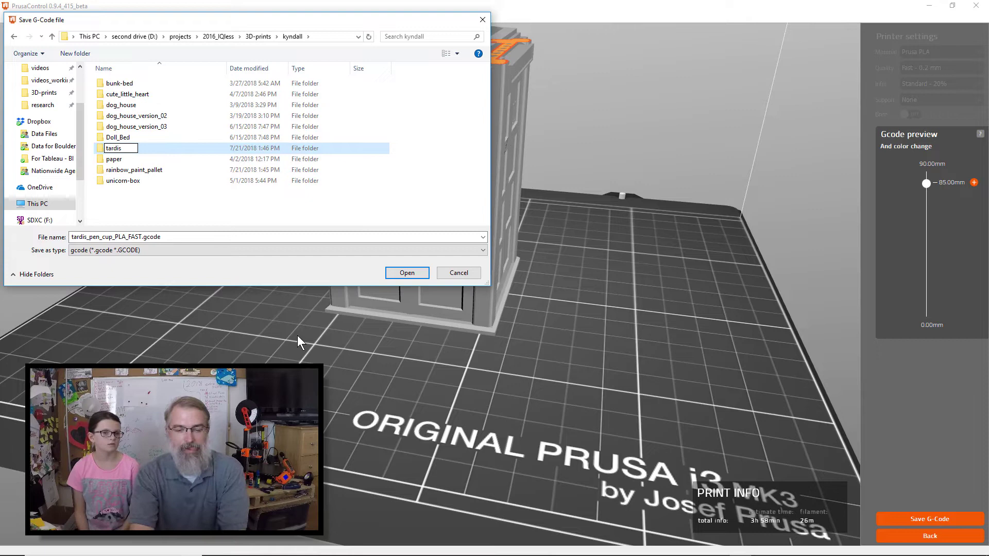
pyautogui.write('c')
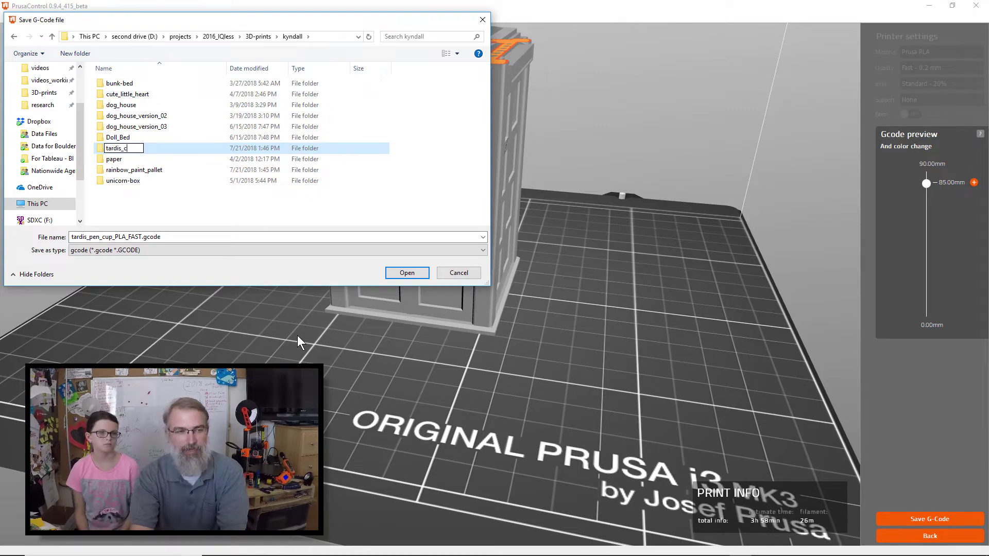
pyautogui.write('up')
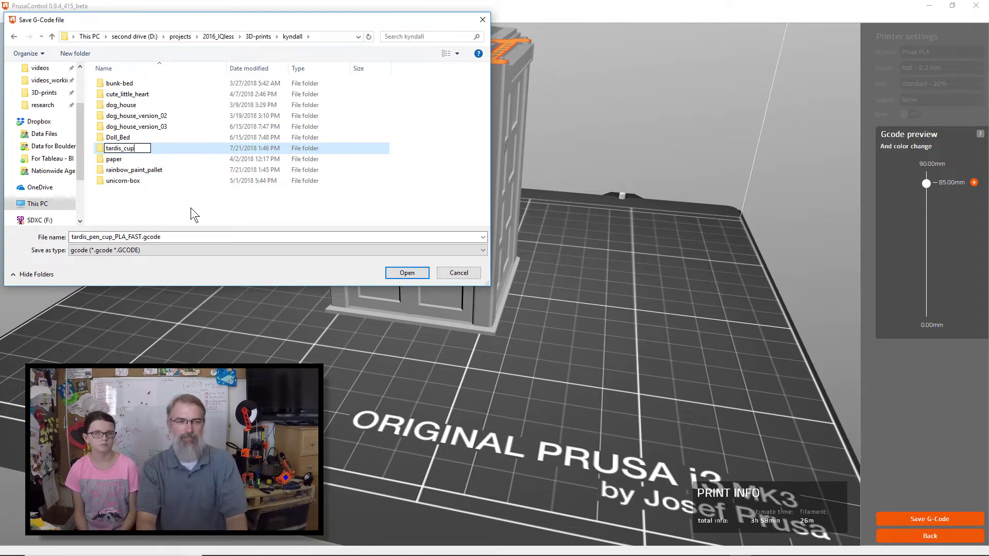
pyautogui.press('Return')
pyautogui.doubleClick(126, 171)
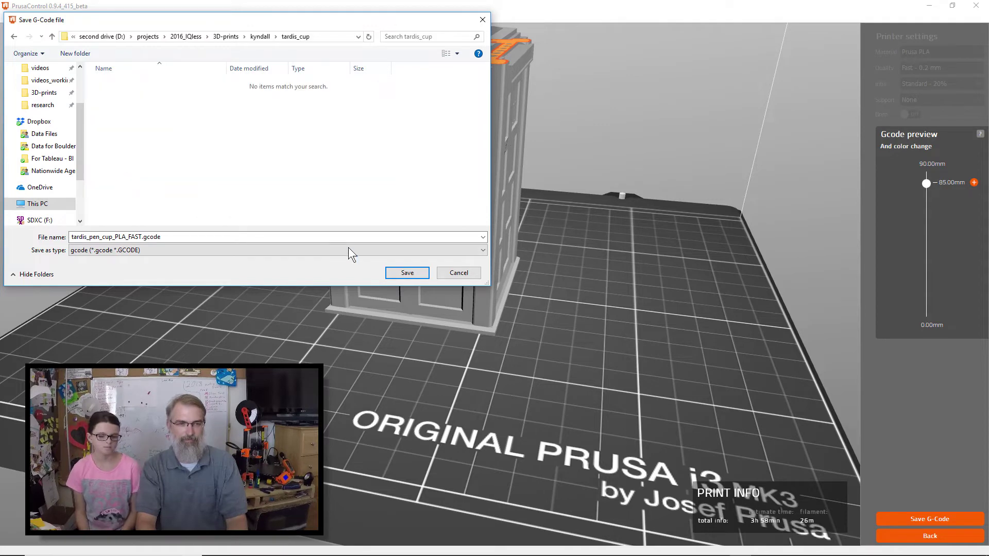
pyautogui.click(396, 274)
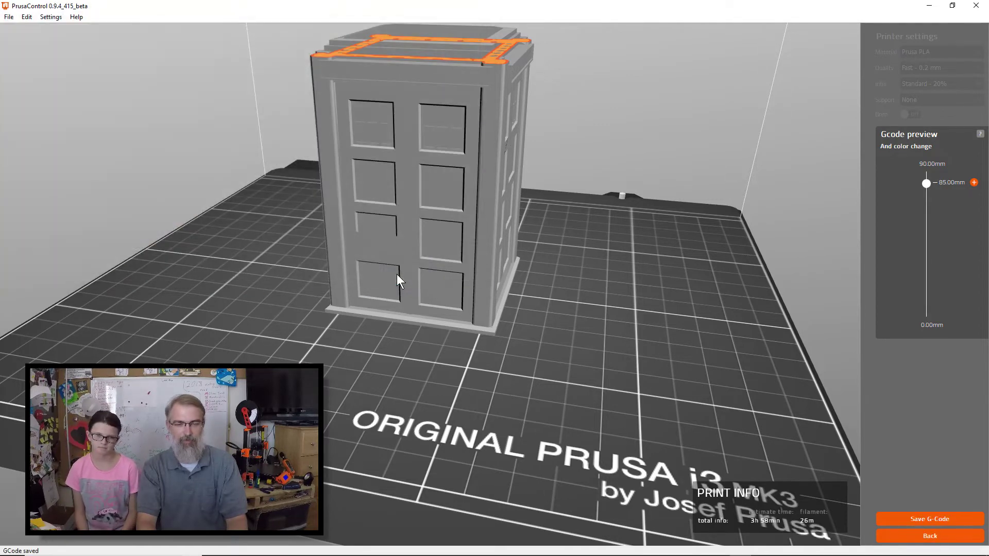